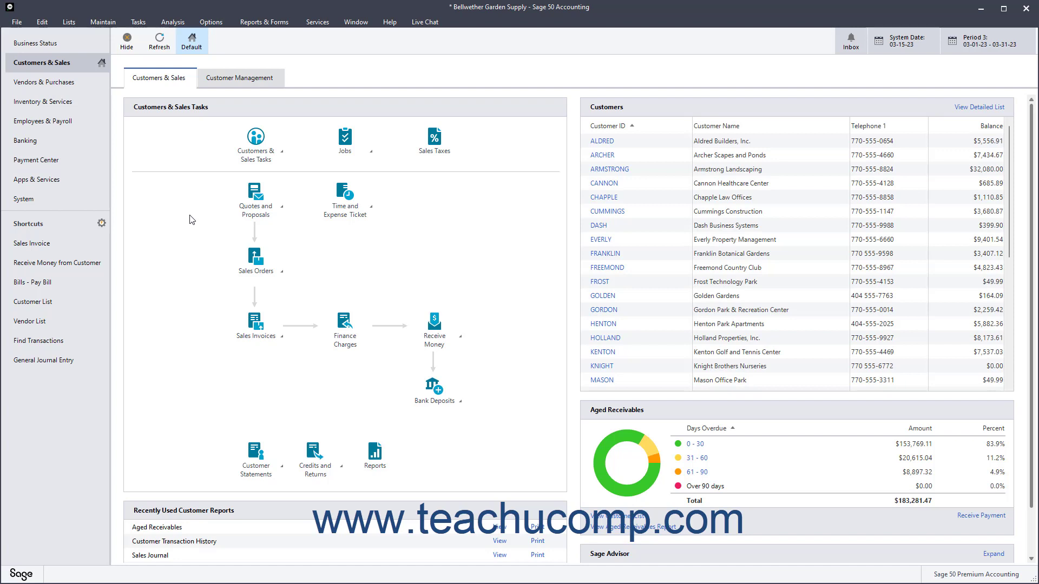
Start a new Receive Money receipt and set its deposit ticket ID to 3/15/2023
left_click(139, 24)
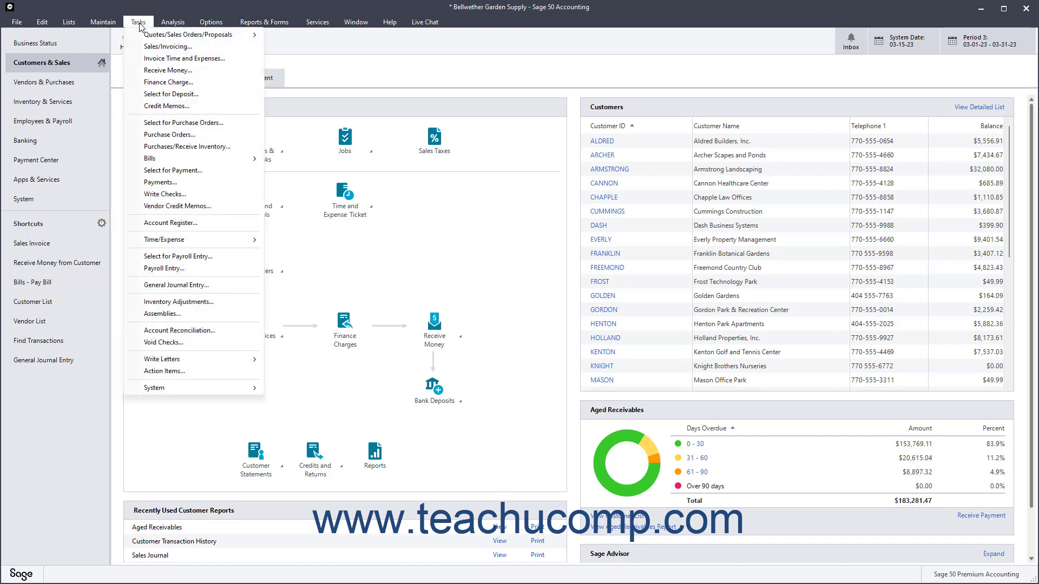
left_click(194, 71)
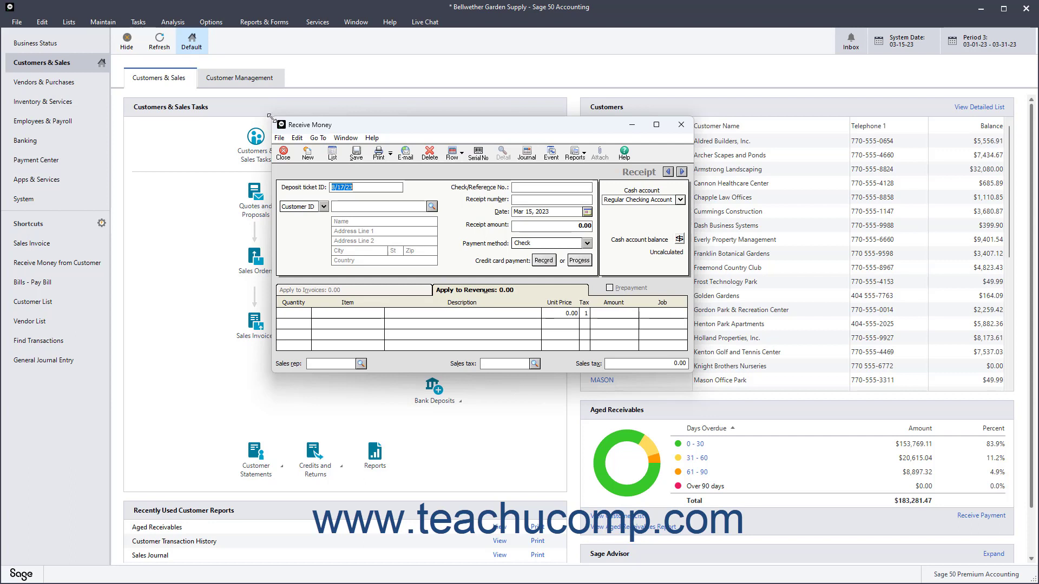
left_click(306, 156)
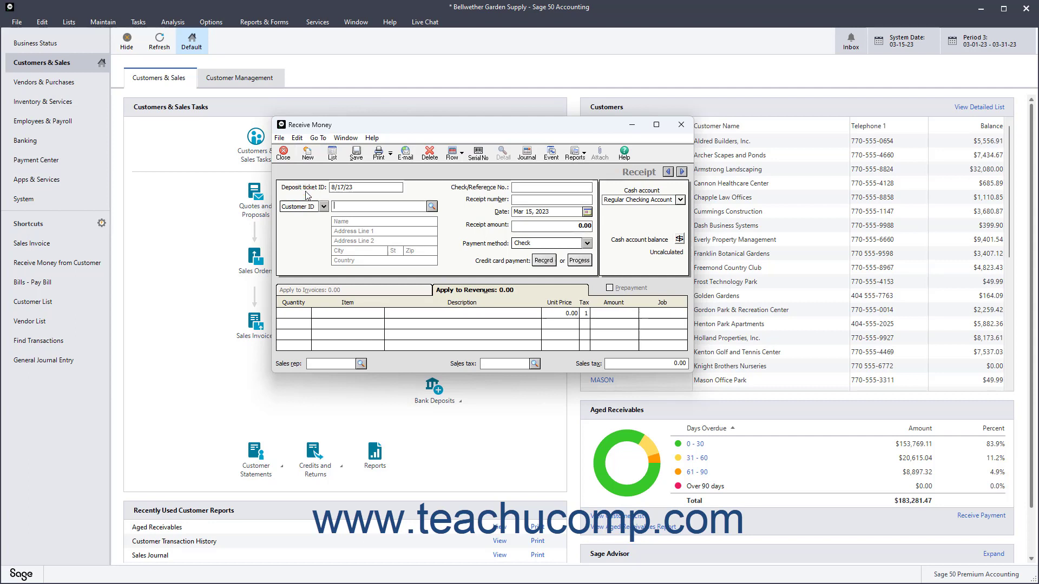
left_click(366, 188)
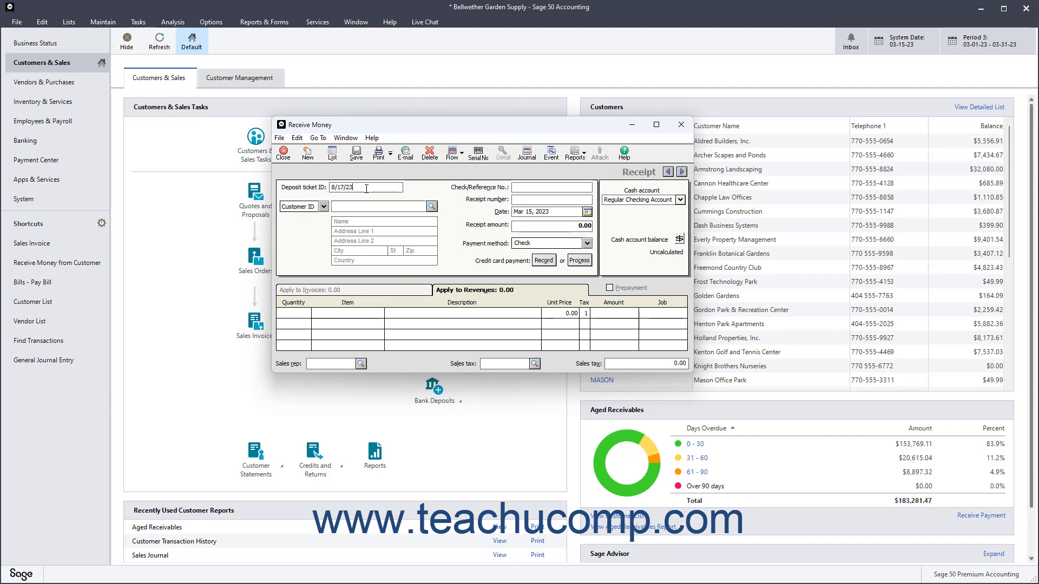
double_click(366, 189)
type("3/15/2023")
left_click(300, 189)
Choose Golden Gardens by customer ID as the payer, and clear the customer from the receipt again
left_click(323, 206)
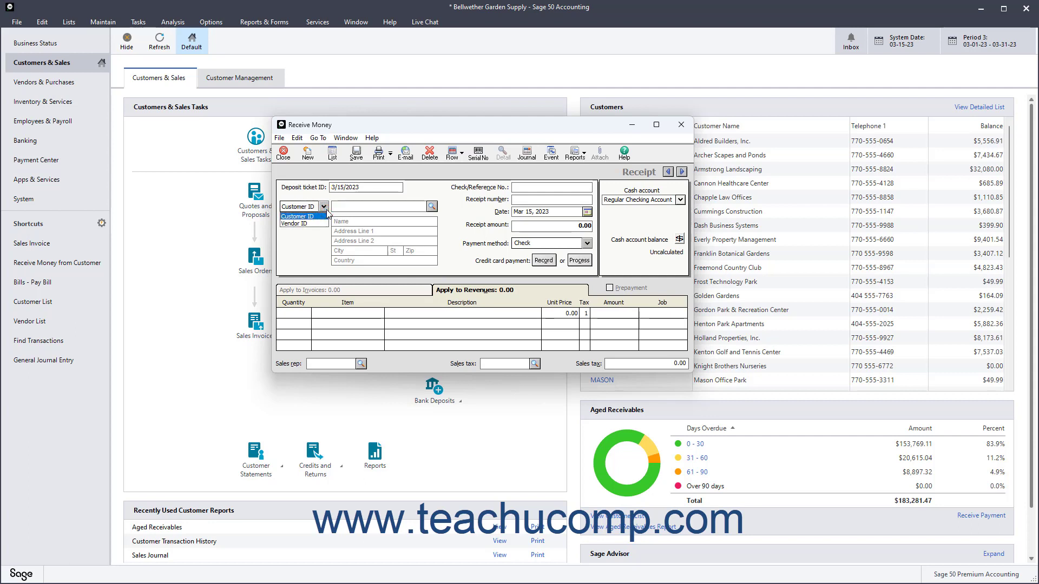
left_click(327, 215)
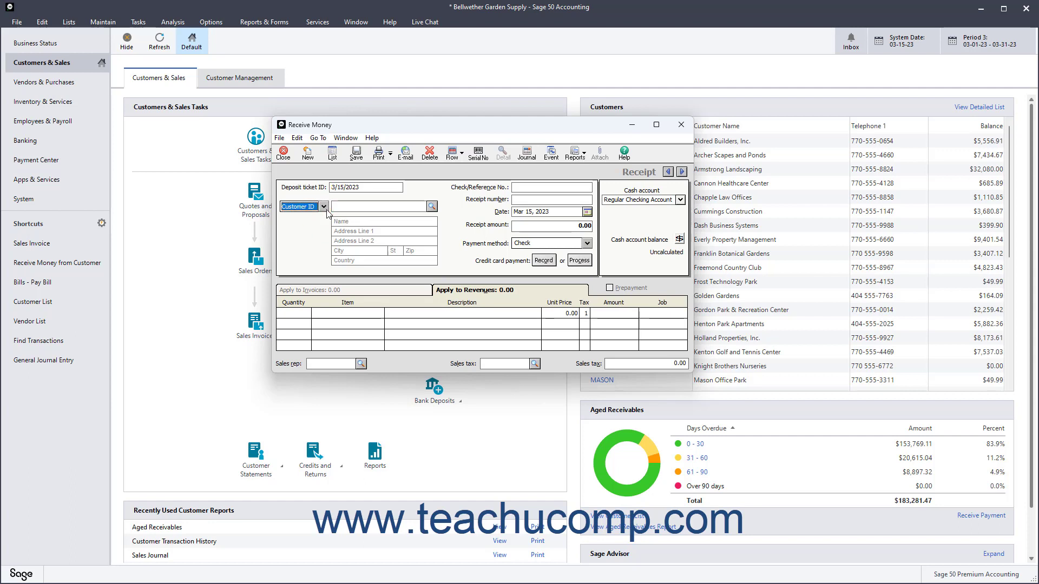
left_click(432, 209)
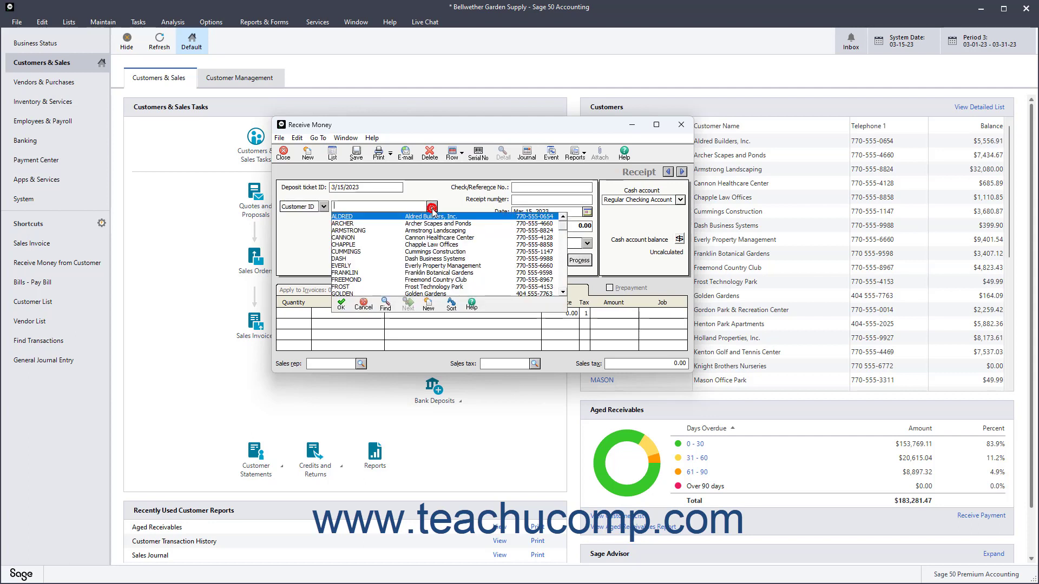
double_click(382, 293)
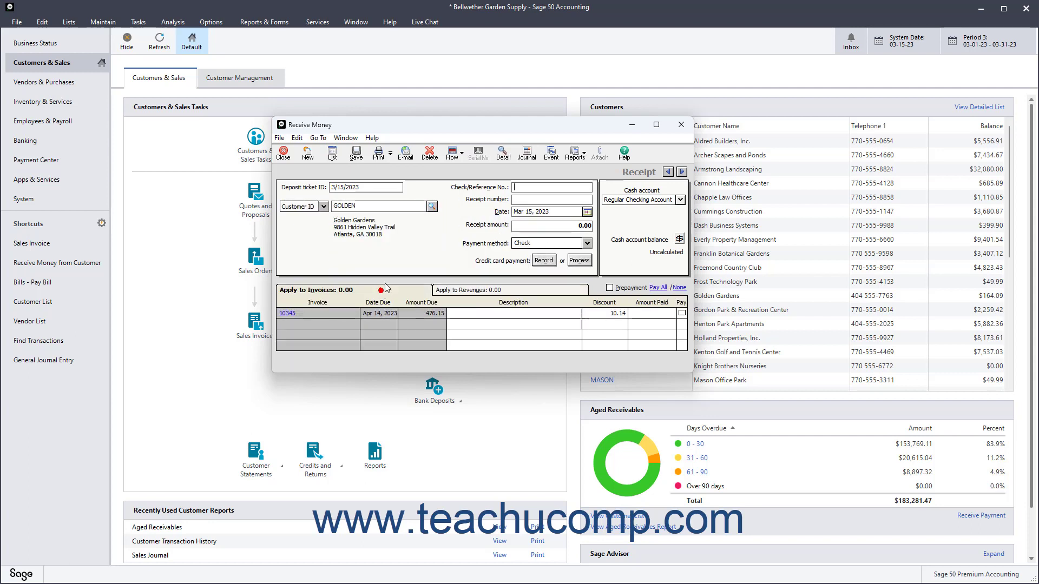
left_click(361, 206)
left_click(323, 206)
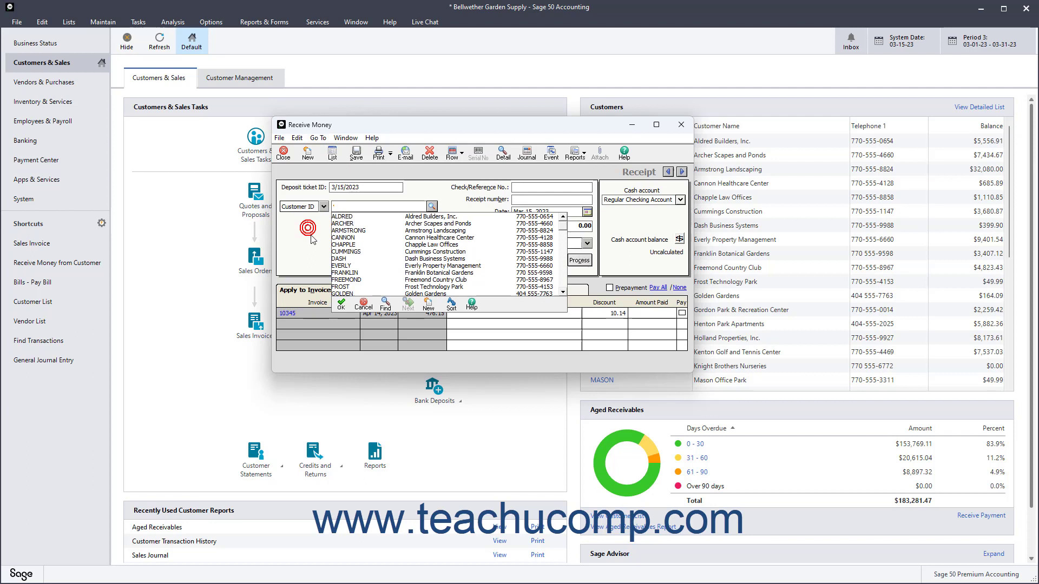
key("Escape")
key("Delete")
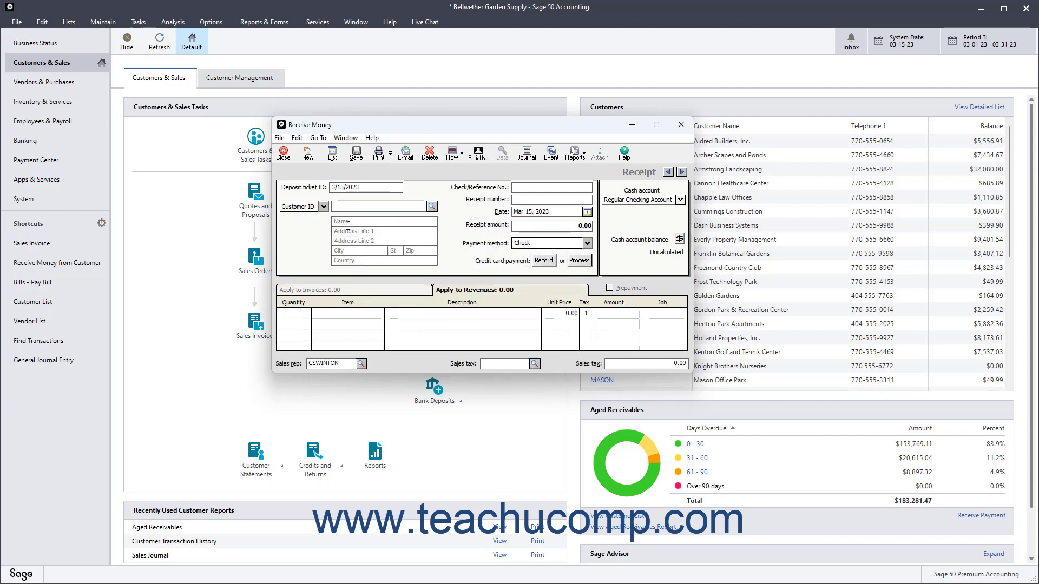
left_click(347, 220)
Try identifying the payer by Vendor ID, and switch the receipt back to Customer ID
left_click(324, 206)
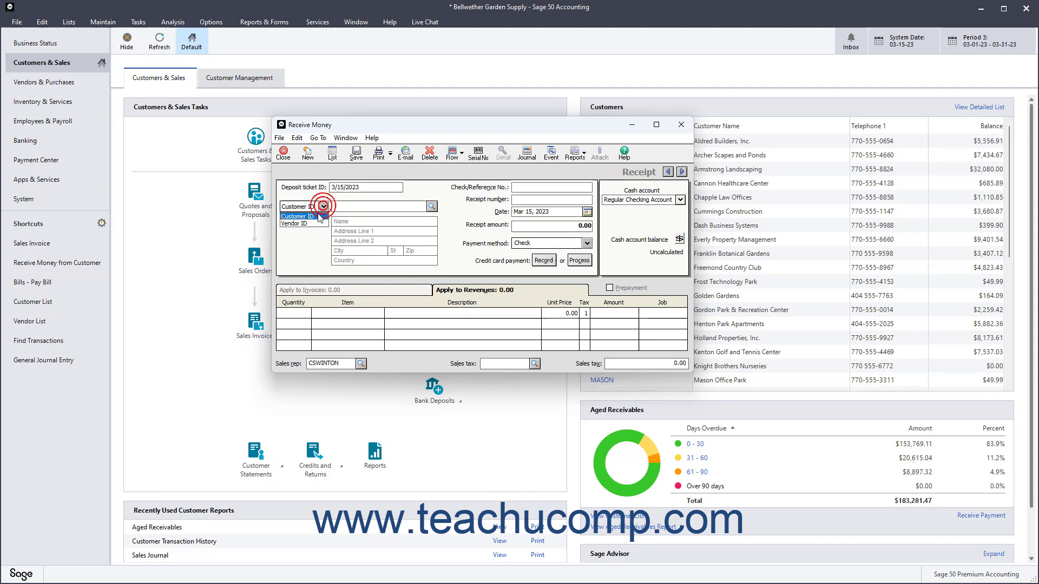
left_click(317, 224)
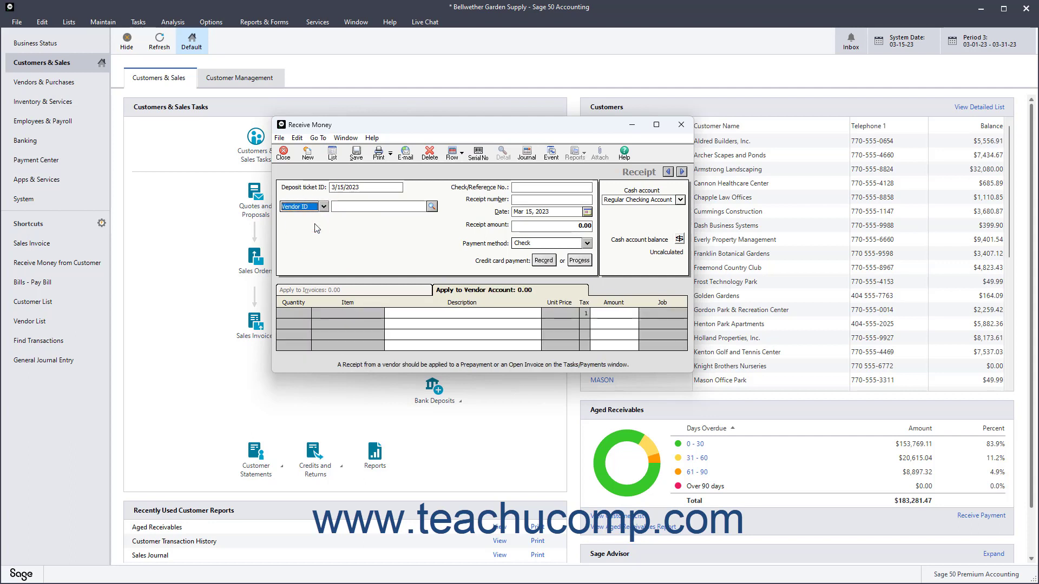
left_click(432, 208)
left_click(432, 207)
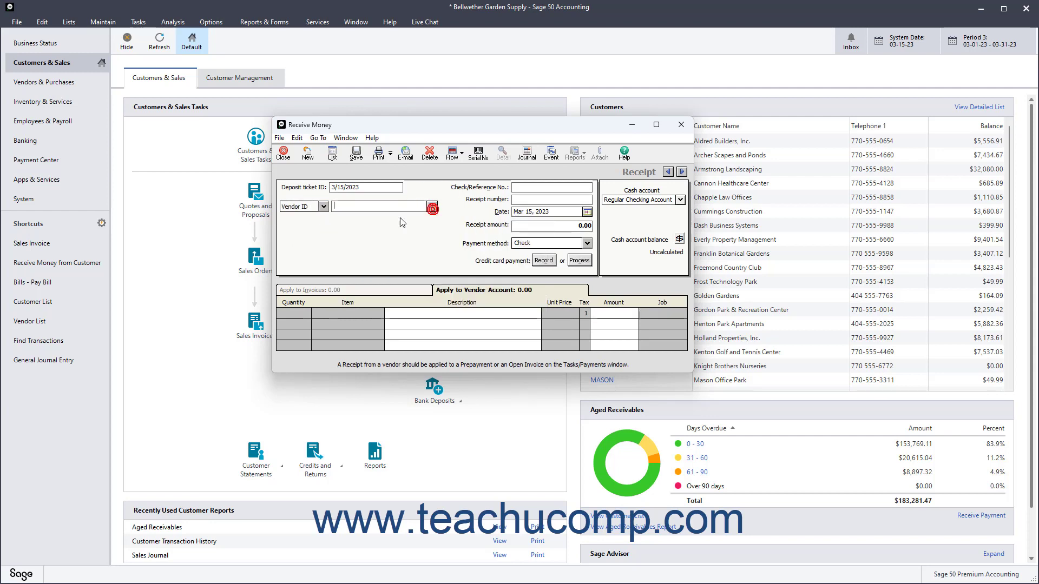
left_click(323, 207)
left_click(301, 212)
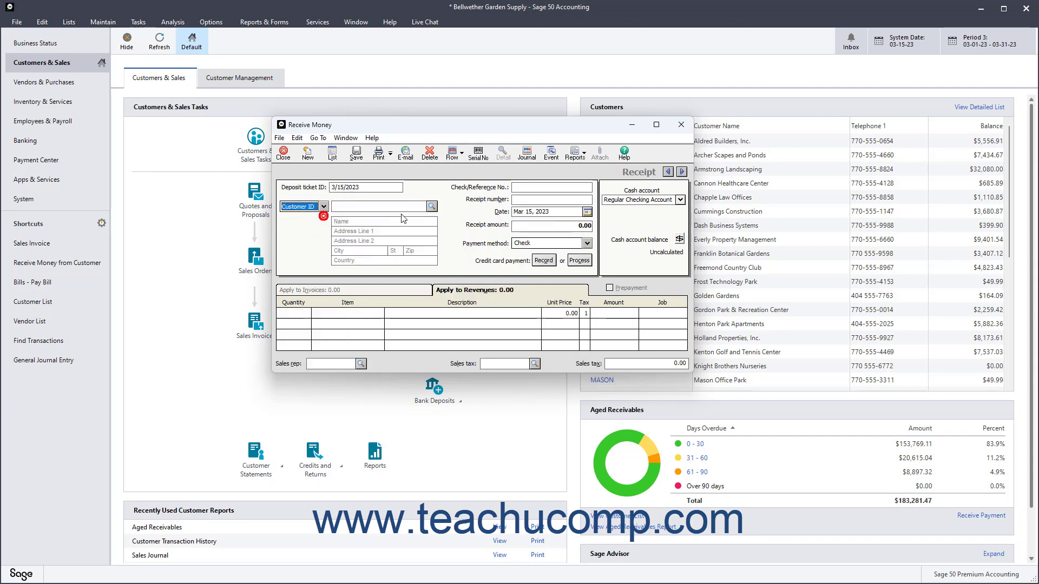
Select Golden Gardens as the receipt's customer and enter 5862 as the check/reference number
left_click(432, 208)
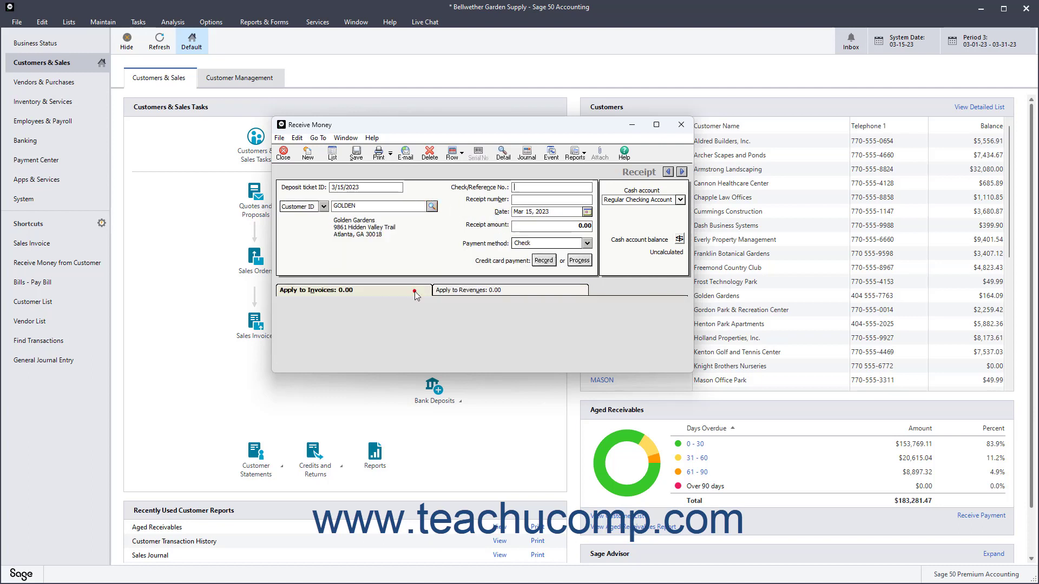
double_click(417, 294)
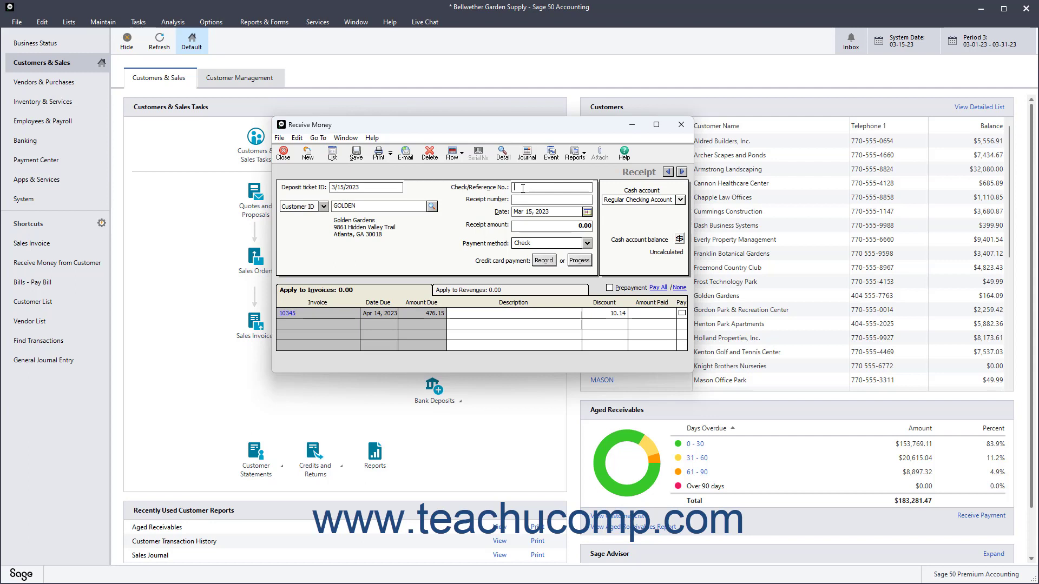
type("5862")
left_click(560, 201)
Set the receipt date to Mar 15, 2023 and the payment method to Check
left_click(587, 211)
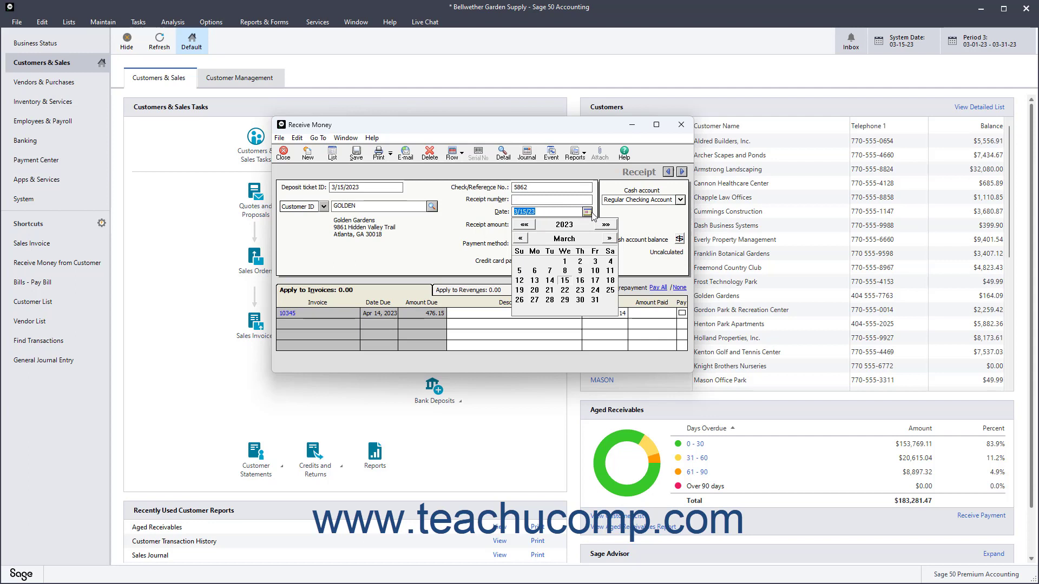
left_click(565, 281)
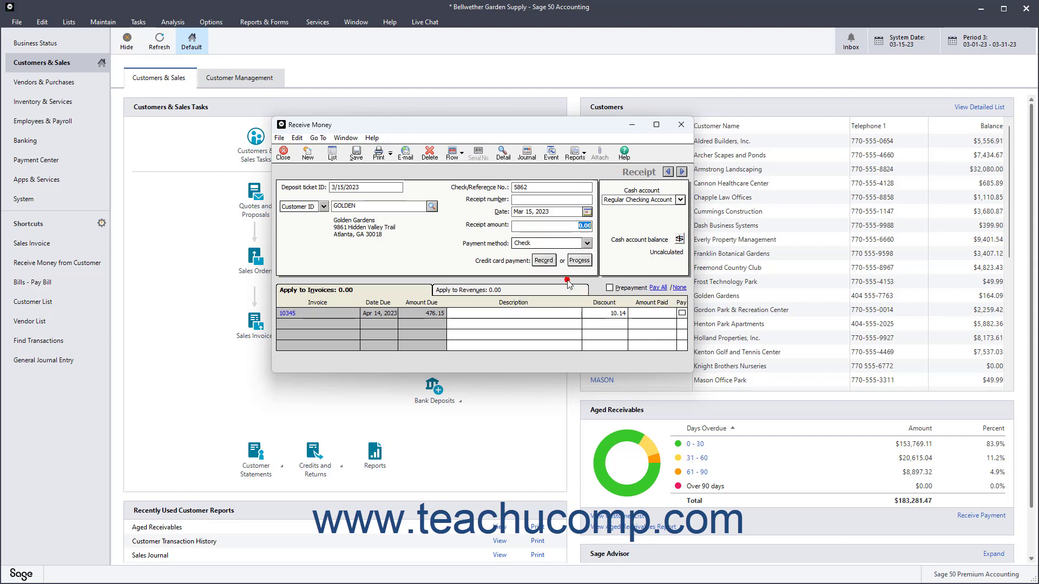
left_click(587, 243)
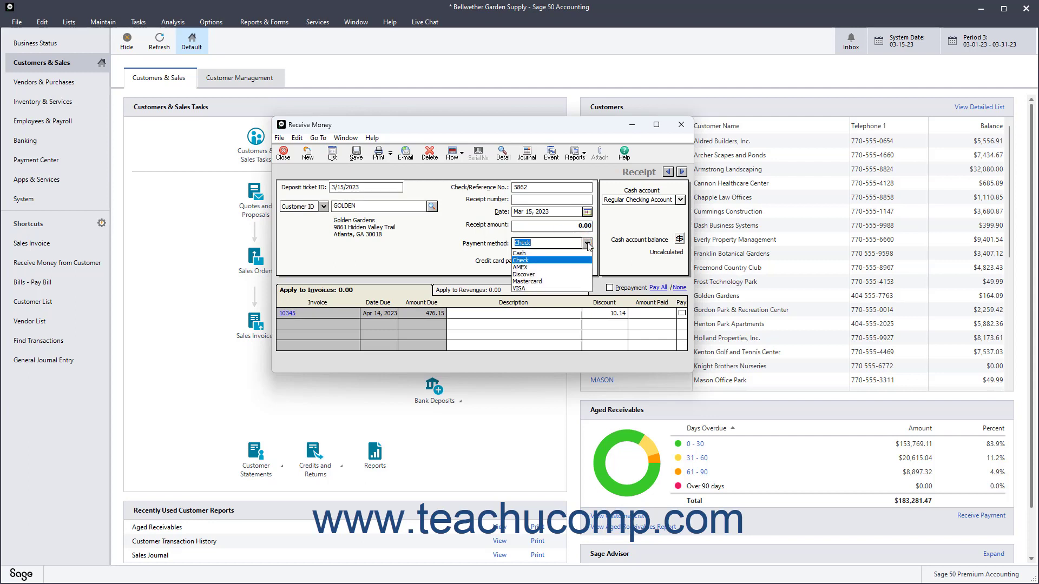
left_click(560, 261)
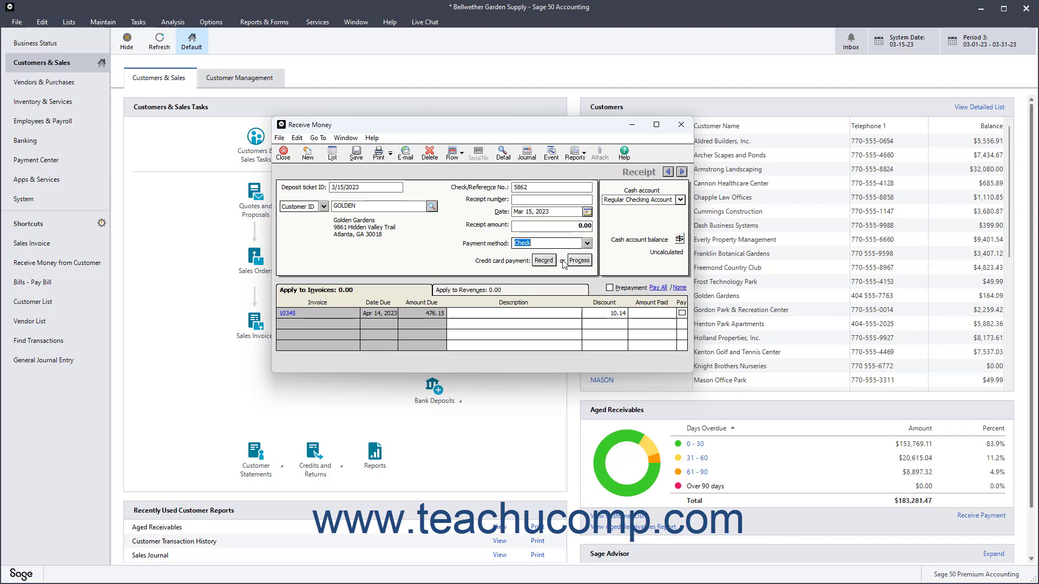
Choose Regular Checking Account as the receipt's cash account and calculate its balance
left_click(680, 200)
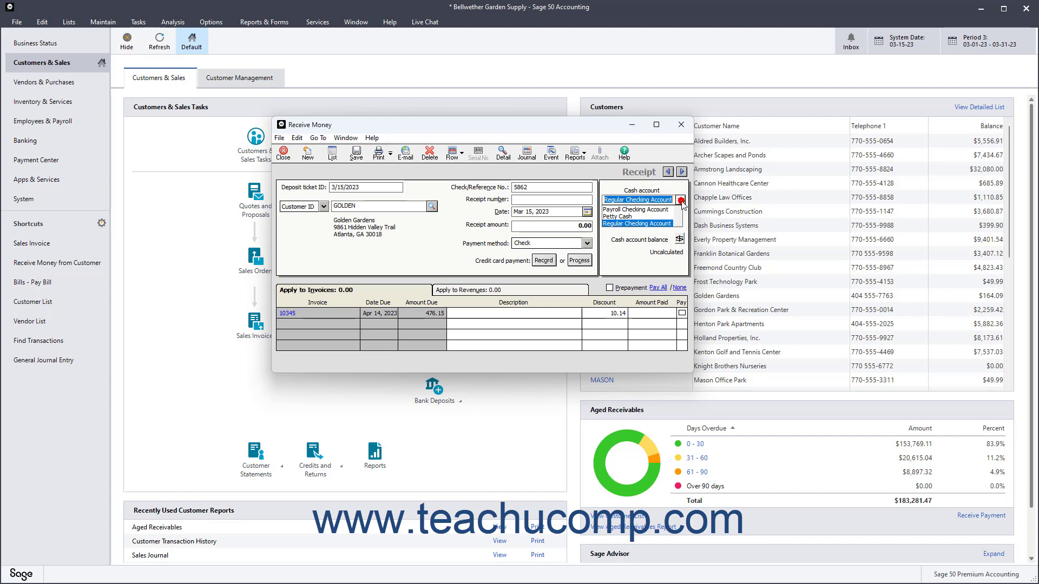
left_click(659, 223)
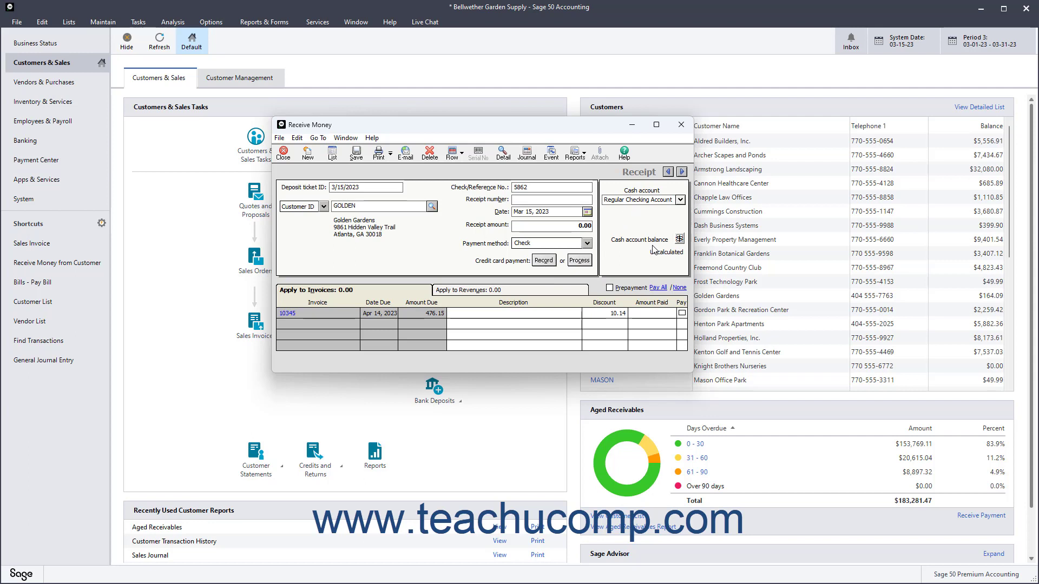
left_click(679, 239)
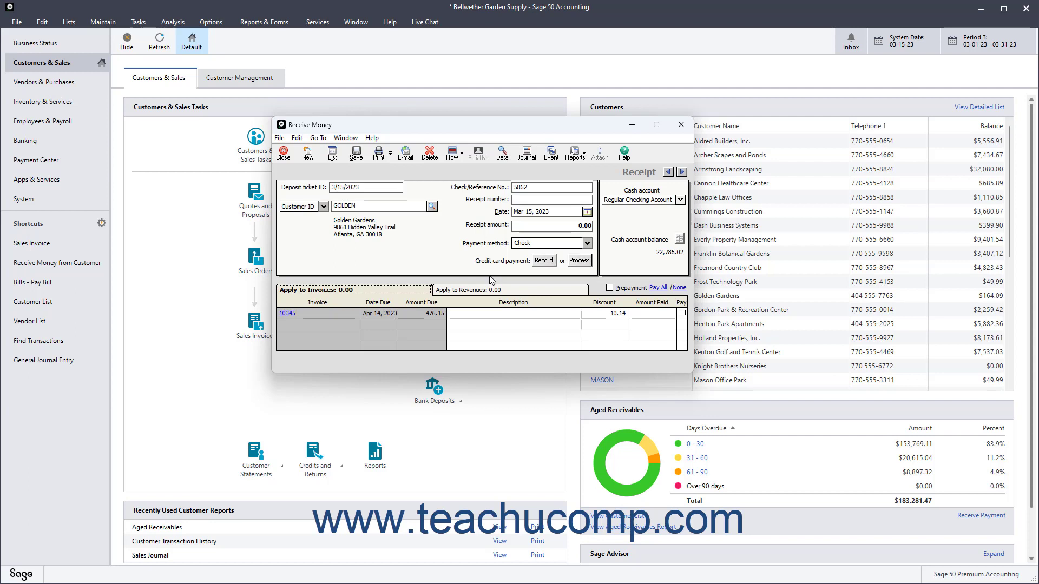
Apply the receipt to the customer's invoice due Apr 14, 2023 by marking it as paid with its discount, and save the receipt
left_click(456, 290)
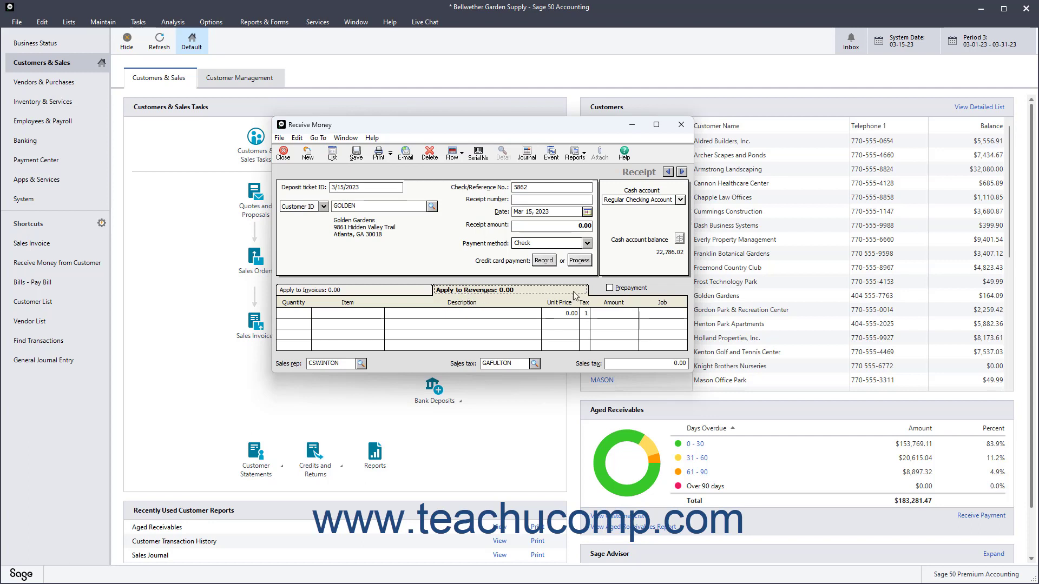
left_click(381, 295)
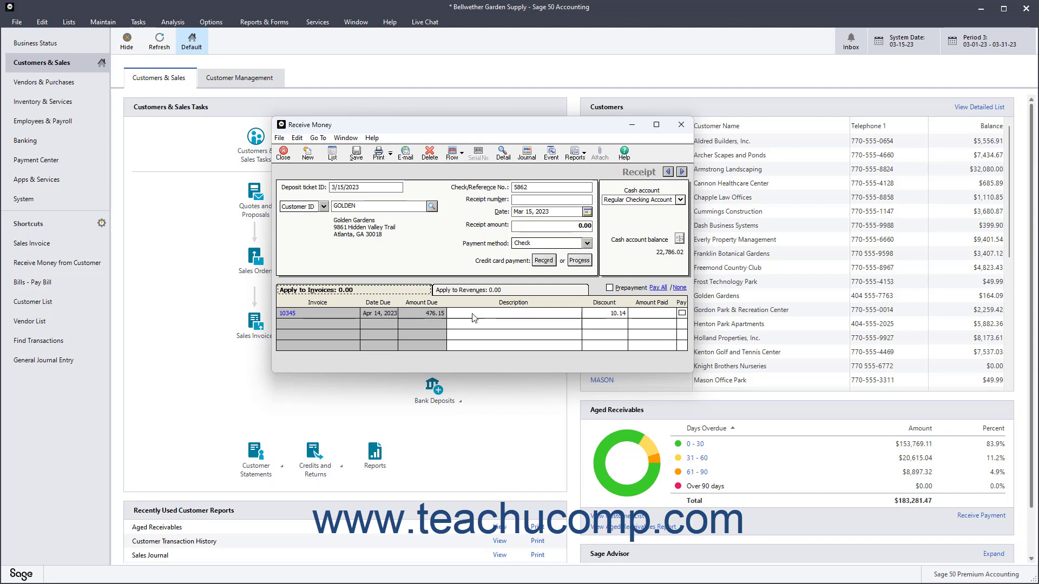
left_click(493, 316)
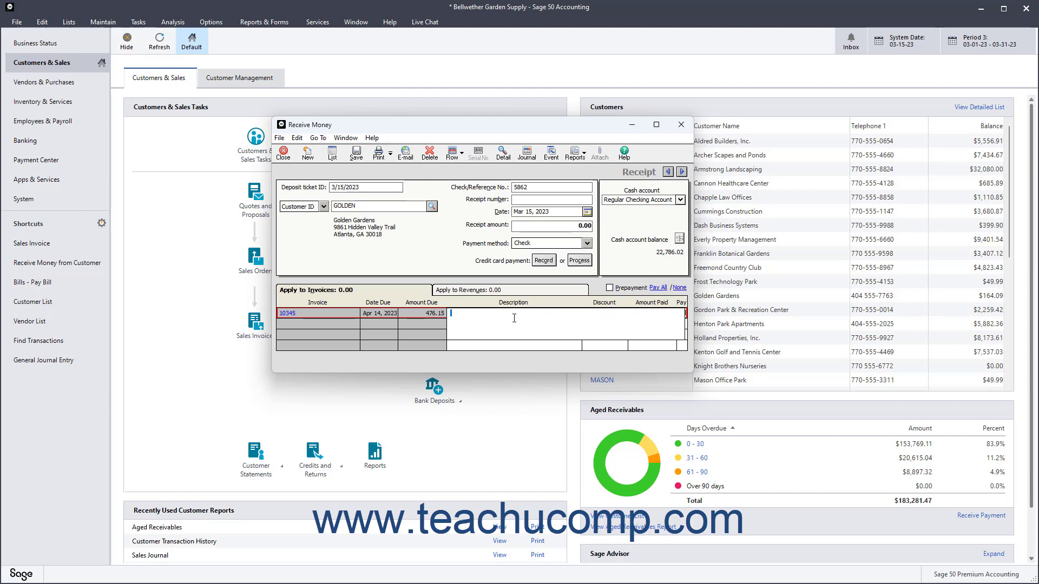
left_click(434, 315)
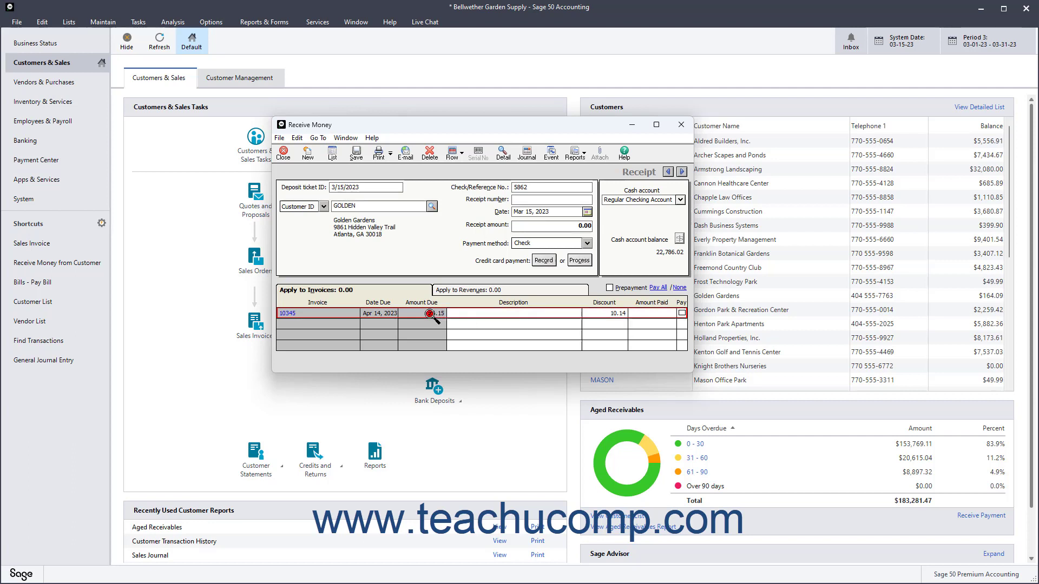
left_click(650, 313)
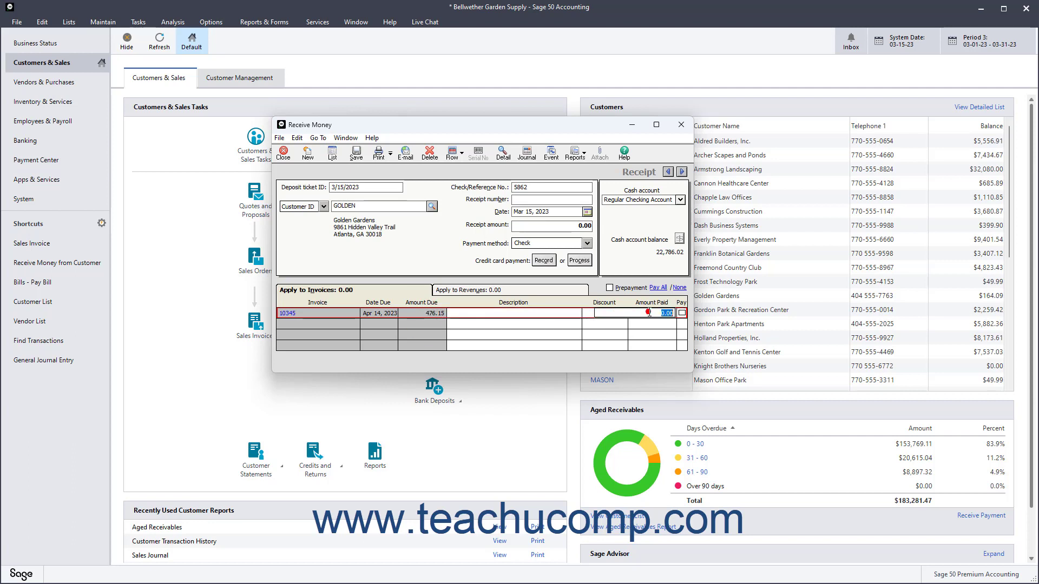
left_click(682, 314)
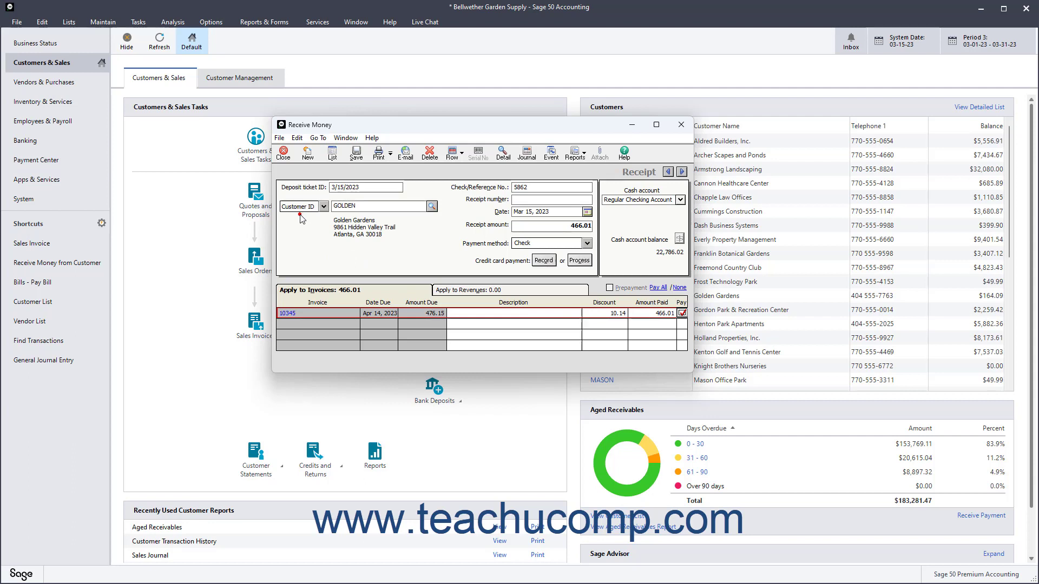
left_click(336, 294)
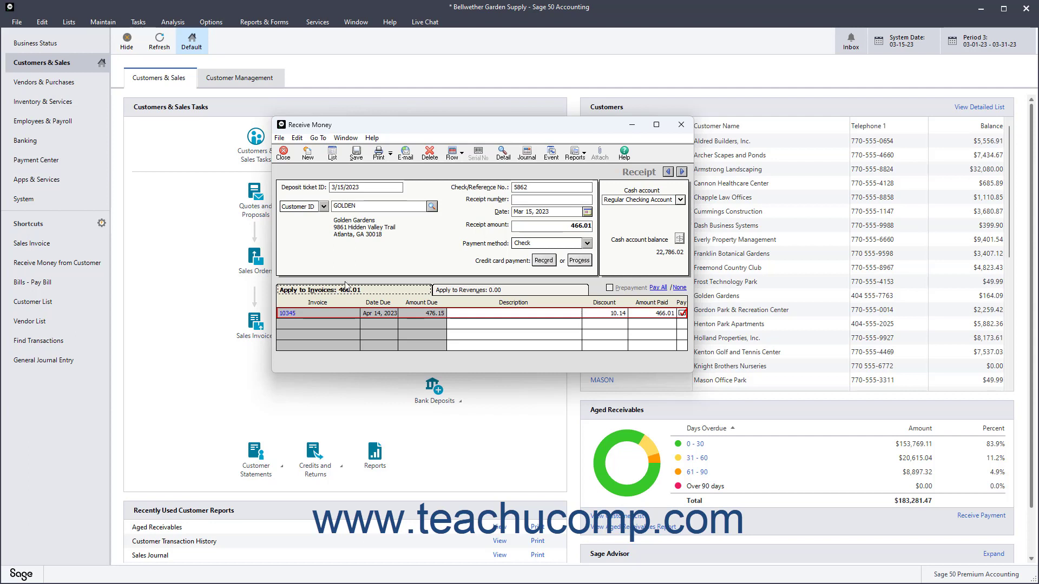
left_click(356, 155)
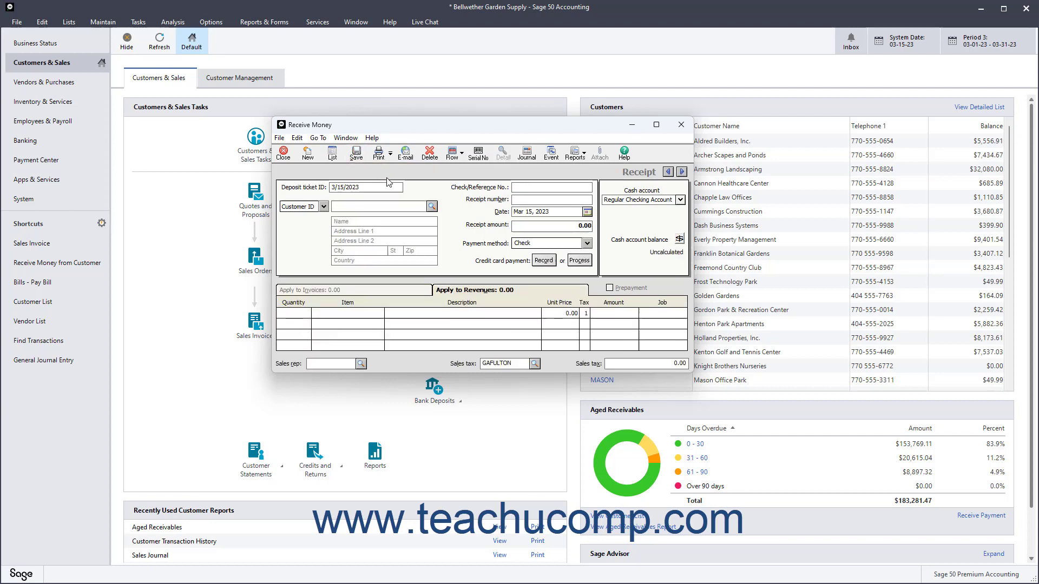